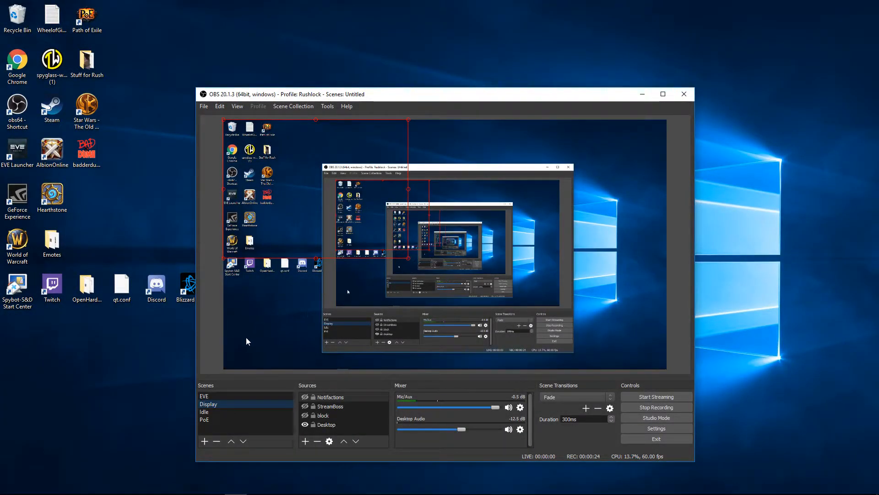
- Look over the scene creation dialog and the source types that can be added to the Display scene
{"action": "left_click", "coordinate": [204, 440]}
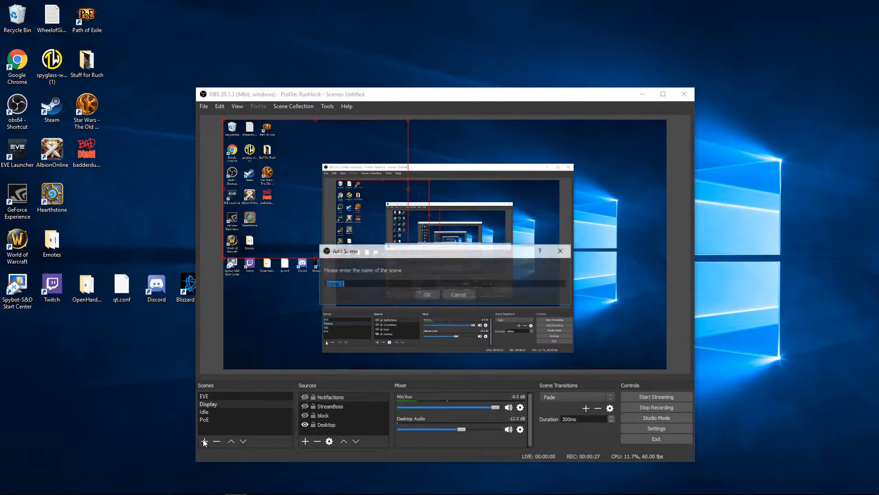
{"action": "left_click", "coordinate": [468, 297]}
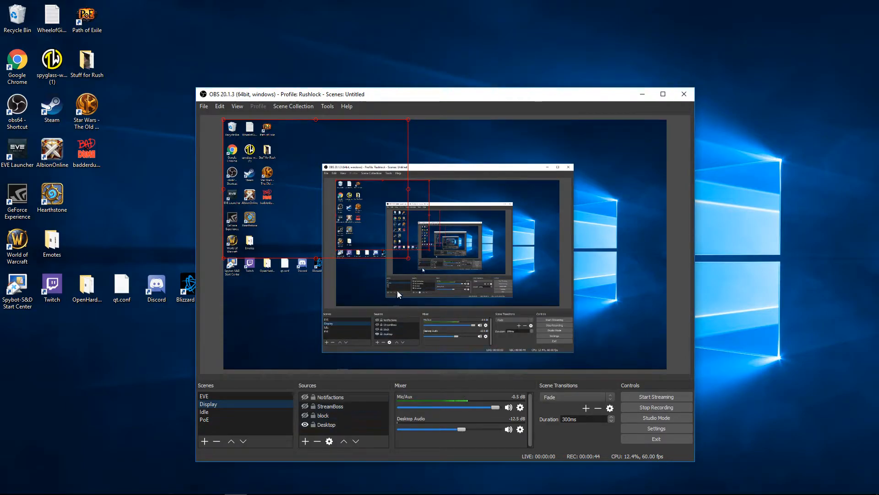
{"action": "right_click", "coordinate": [279, 319]}
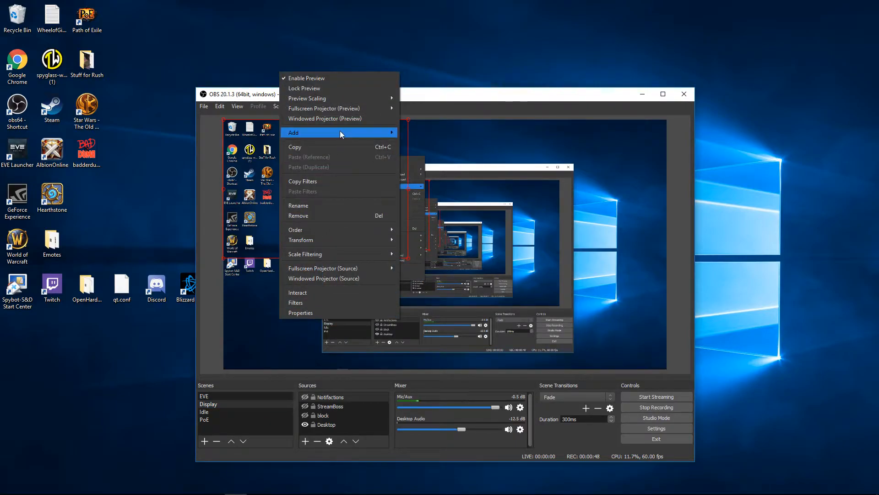
{"action": "mouse_move", "coordinate": [386, 129]}
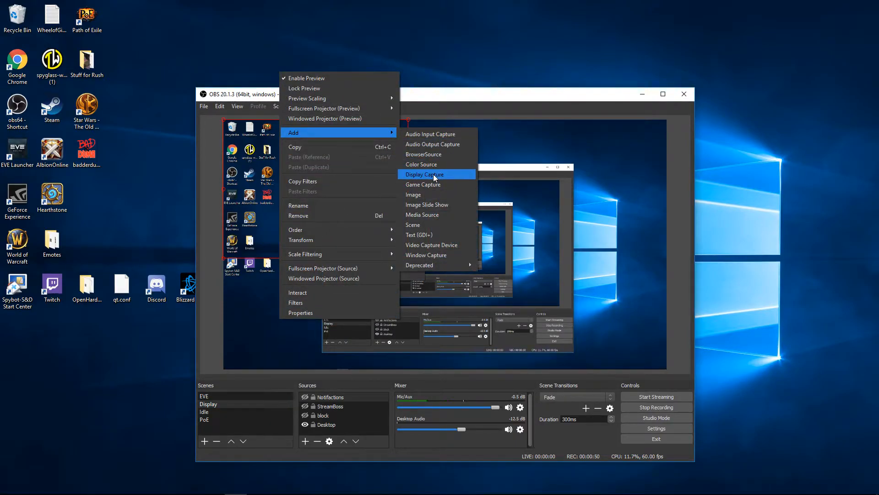
{"action": "left_click", "coordinate": [249, 305]}
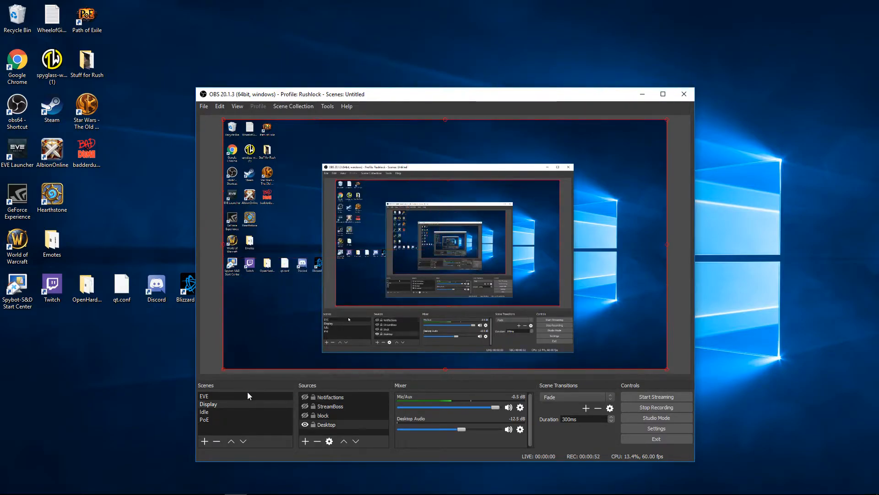
{"action": "right_click", "coordinate": [273, 337]}
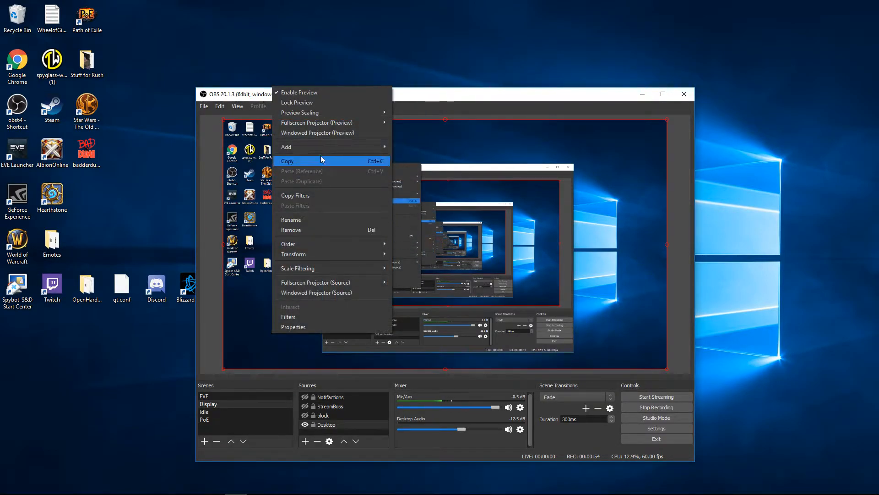
{"action": "mouse_move", "coordinate": [326, 146]}
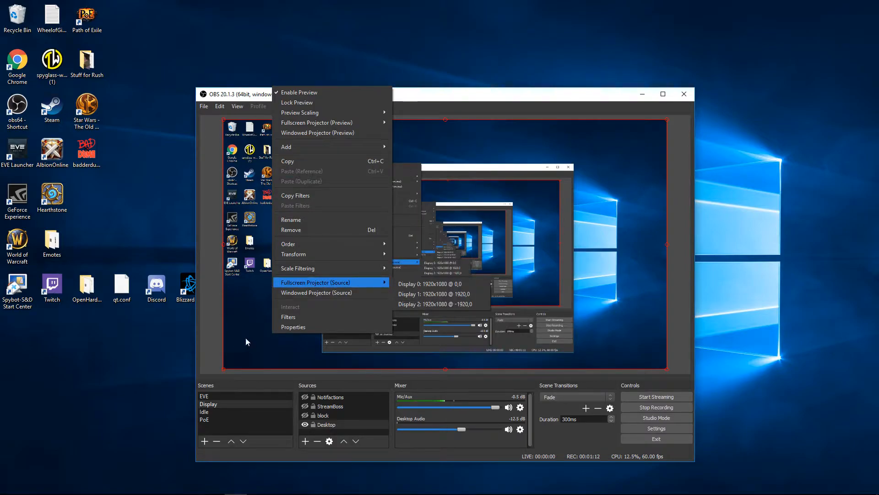
{"action": "left_click", "coordinate": [257, 340]}
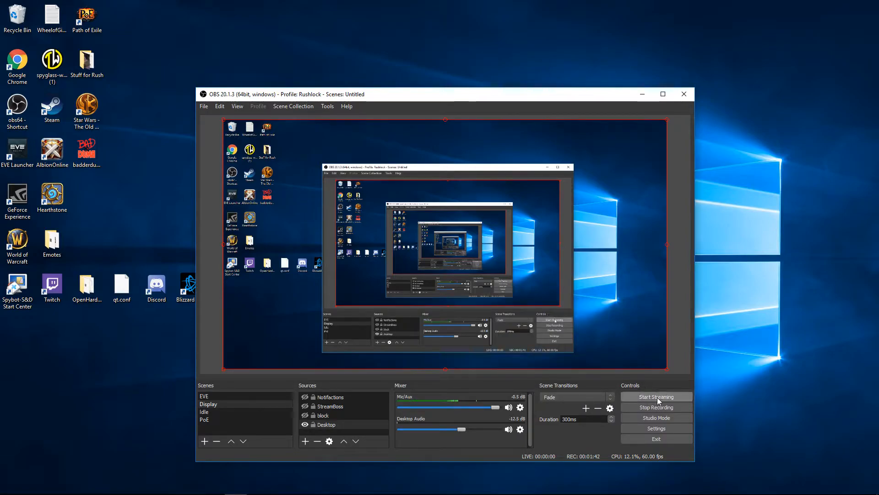
- Open the stream settings and review the streaming services available, keeping Twitch as the service
{"action": "left_click", "coordinate": [654, 430]}
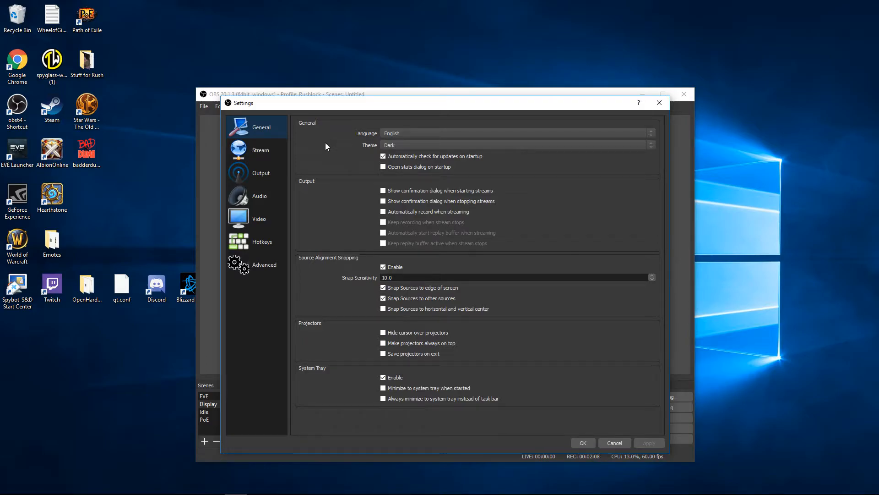
{"action": "left_click", "coordinate": [260, 149]}
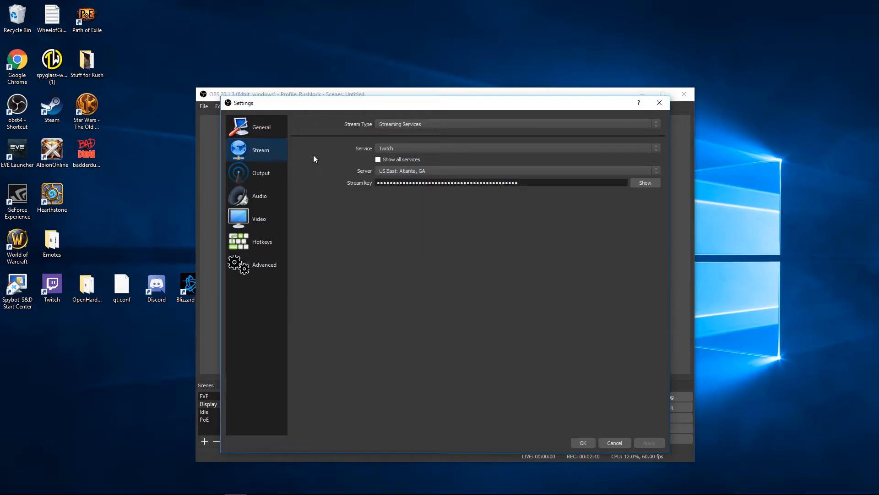
{"action": "left_click", "coordinate": [393, 148]}
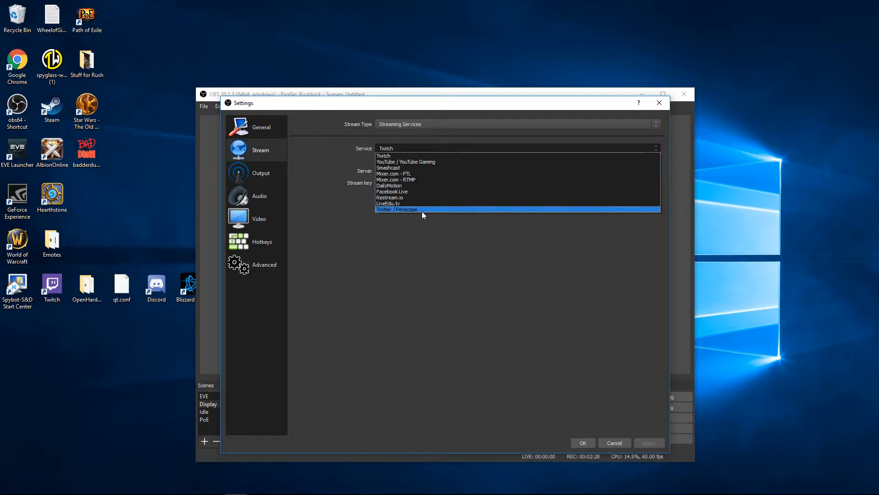
{"action": "left_click", "coordinate": [296, 150]}
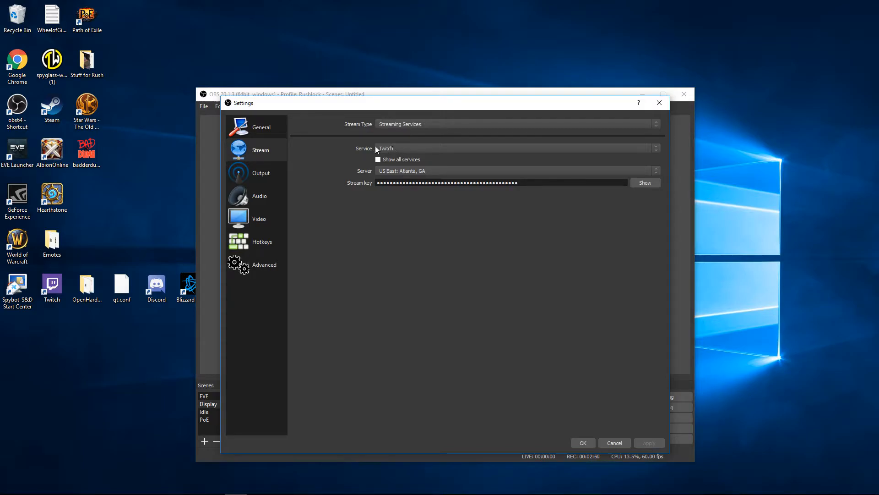
- Review the output settings for streaming, recording and audio tracks
{"action": "left_click", "coordinate": [266, 174]}
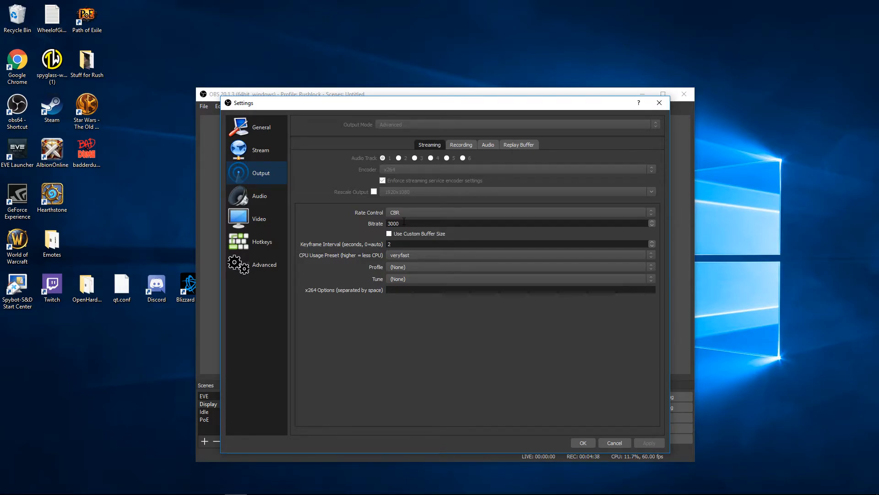
{"action": "left_click", "coordinate": [463, 145]}
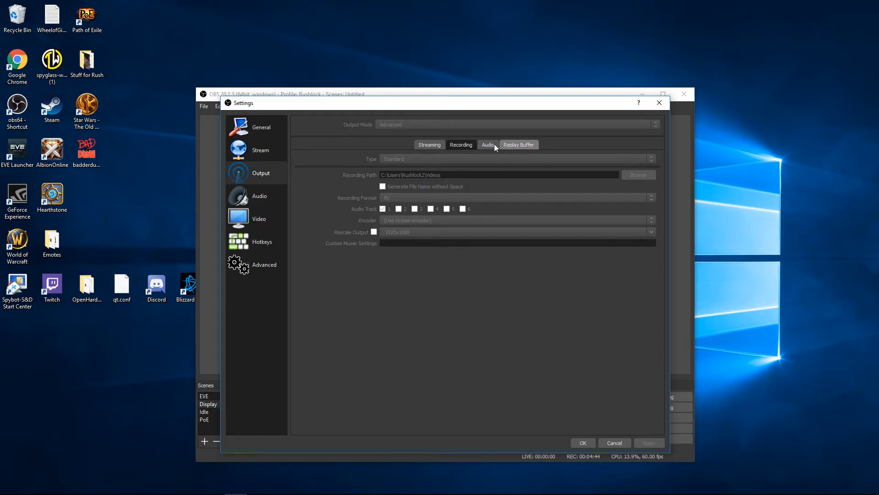
{"action": "left_click", "coordinate": [431, 144]}
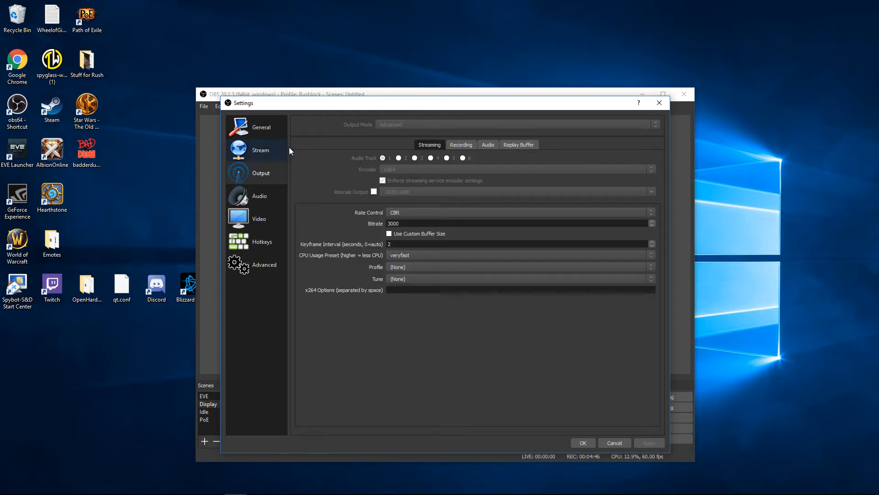
{"action": "left_click", "coordinate": [494, 145]}
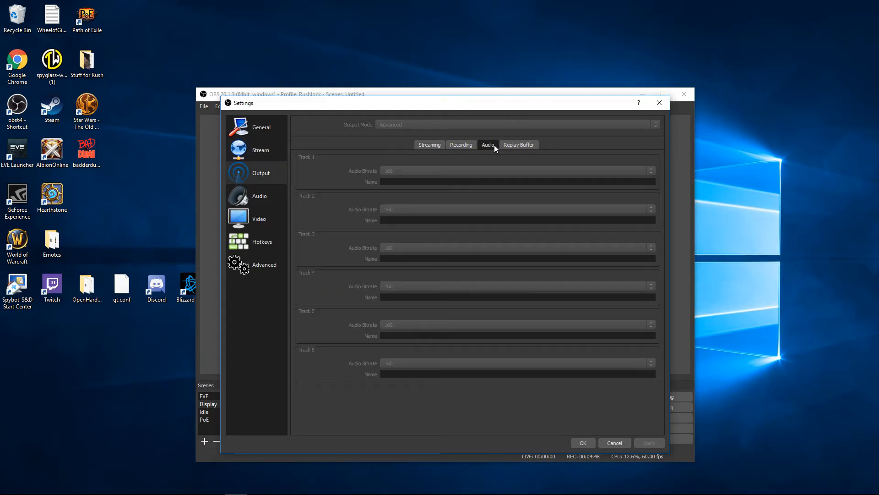
{"action": "left_click", "coordinate": [433, 143]}
- Review the audio settings and the devices available for the desktop audio device
{"action": "left_click", "coordinate": [265, 193]}
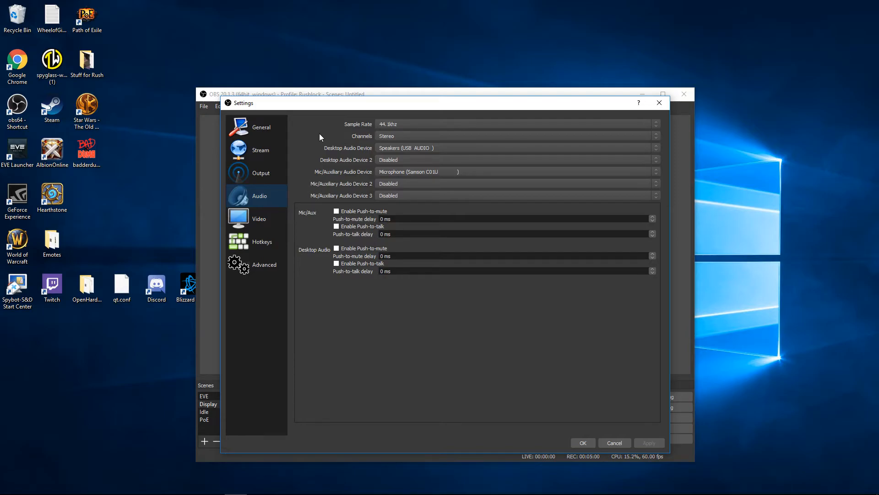
{"action": "left_click", "coordinate": [391, 149]}
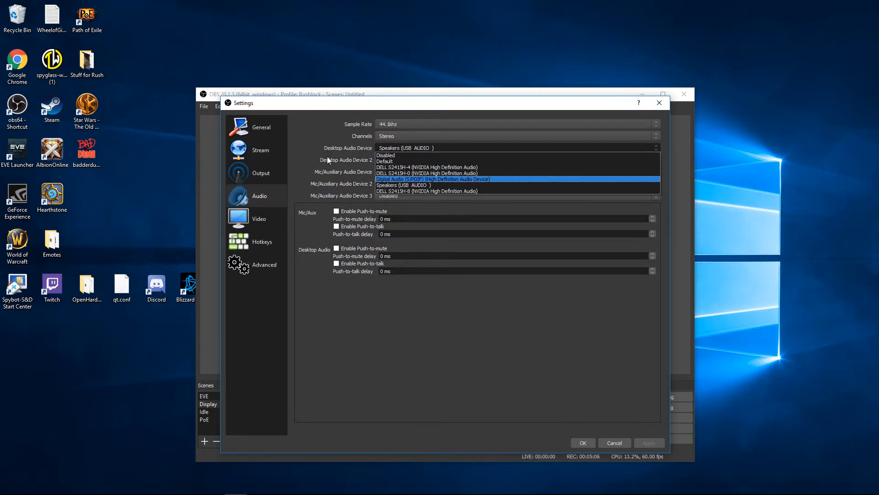
{"action": "left_click", "coordinate": [295, 141]}
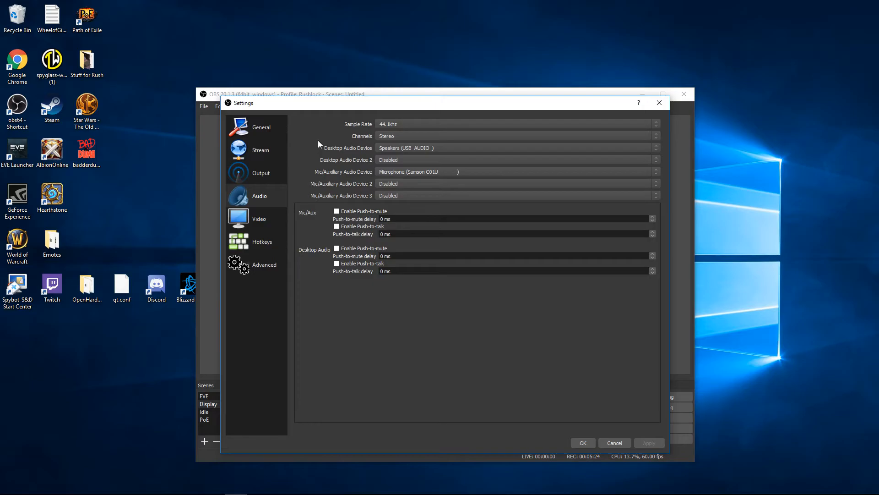
- Review the video, hotkey and advanced settings, and close the settings dialog
{"action": "left_click", "coordinate": [270, 219]}
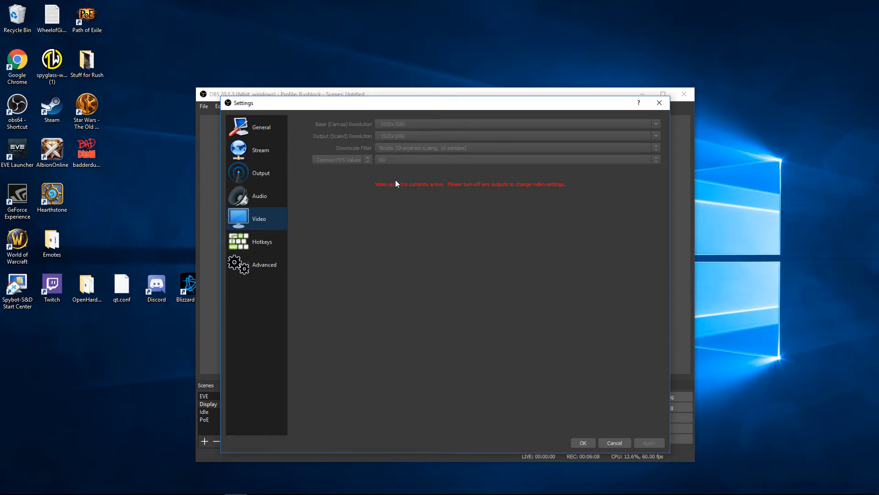
{"action": "left_click", "coordinate": [257, 247]}
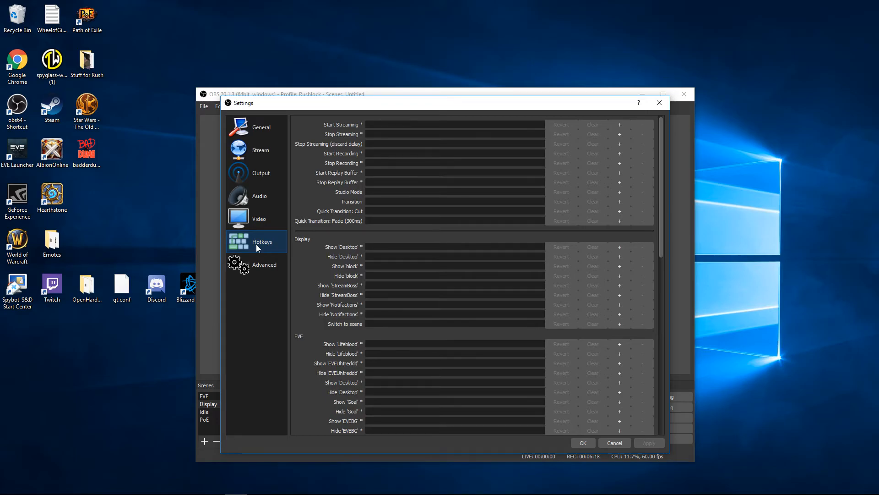
{"action": "left_click", "coordinate": [254, 264]}
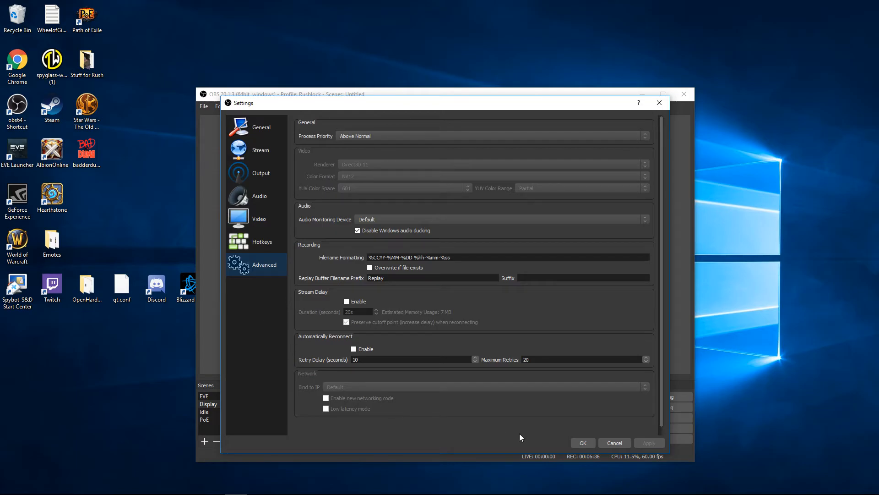
{"action": "left_click", "coordinate": [583, 443]}
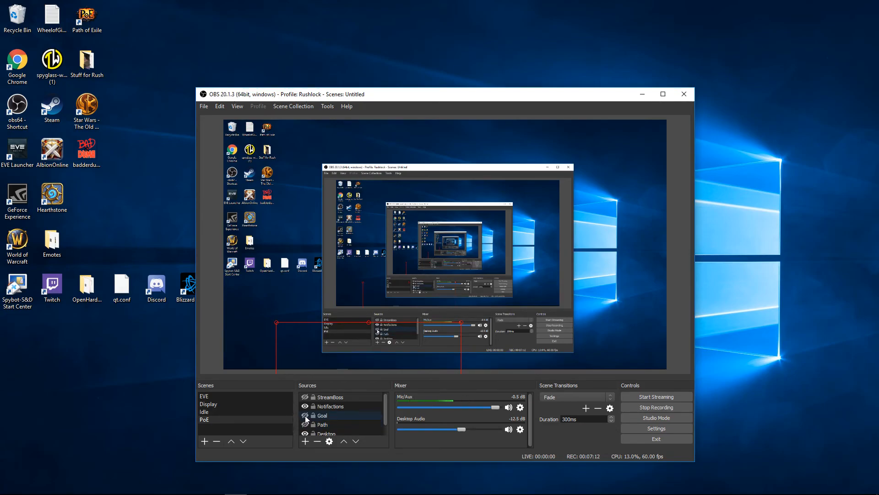
- Show the Goal and StreamBoss sources in the PoE scene and hide both again
{"action": "left_click", "coordinate": [305, 415]}
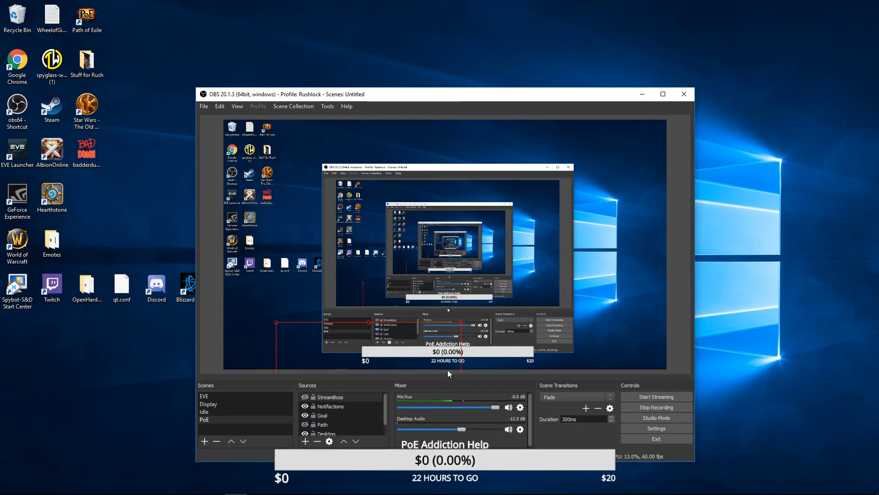
{"action": "left_click", "coordinate": [304, 397]}
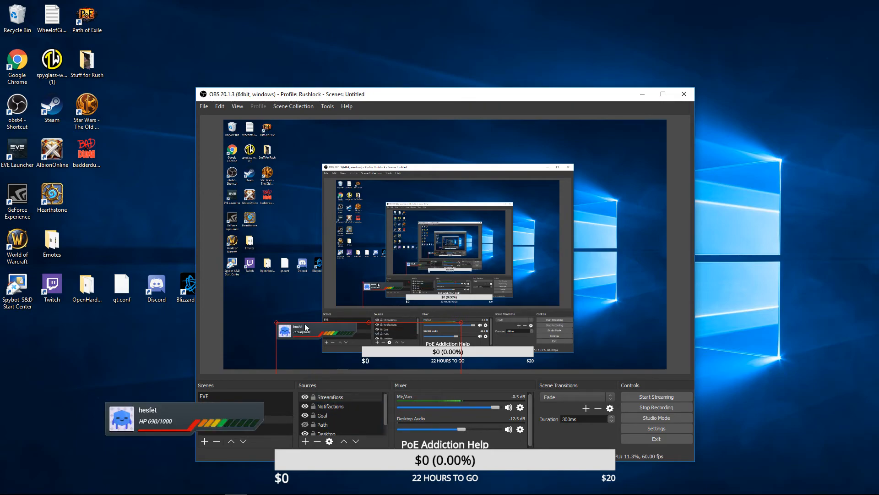
{"action": "left_click", "coordinate": [304, 396]}
{"action": "left_click", "coordinate": [305, 416]}
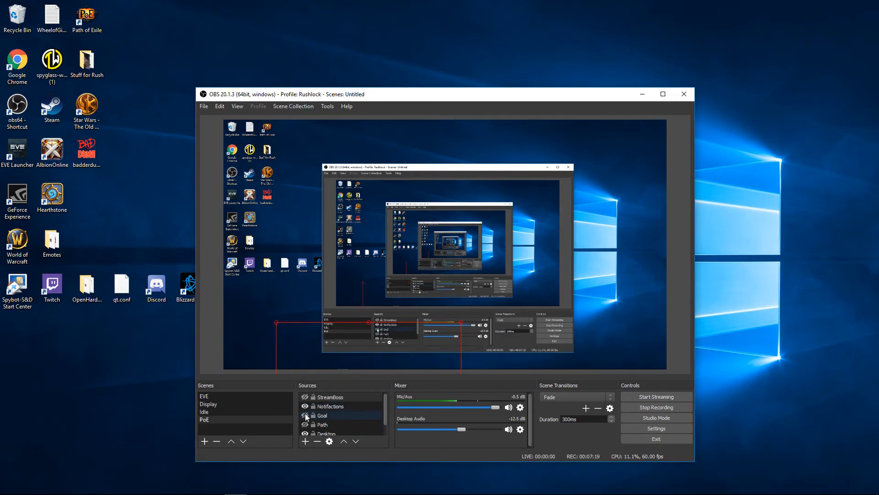
- Switch to the Display scene and select the Desktop source in the preview
{"action": "left_click", "coordinate": [221, 406]}
{"action": "left_click", "coordinate": [272, 351]}
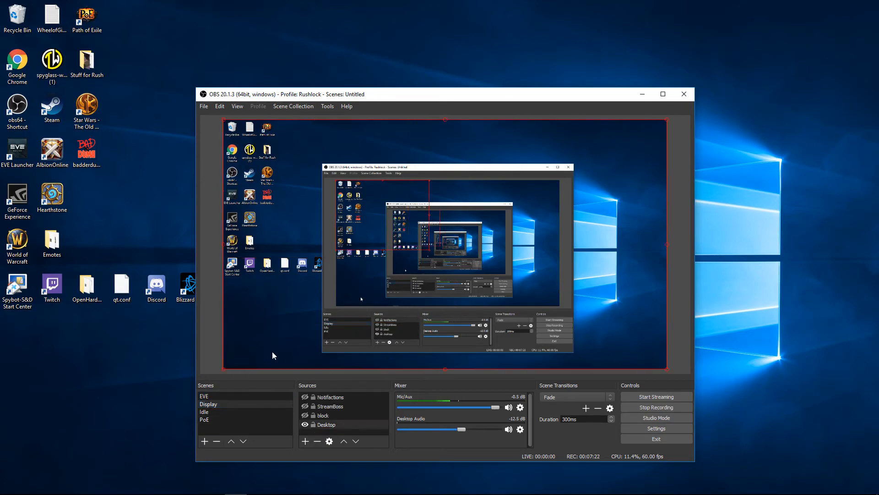
{"action": "left_click", "coordinate": [213, 315]}
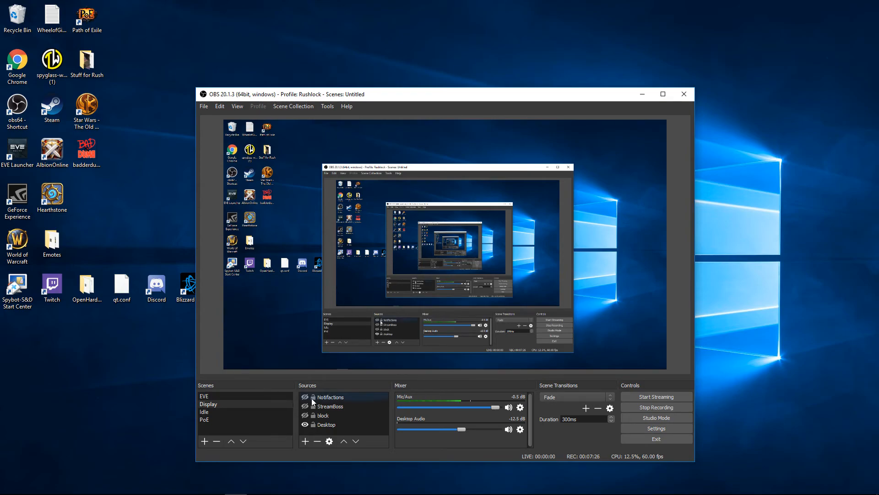
{"action": "left_click", "coordinate": [655, 322]}
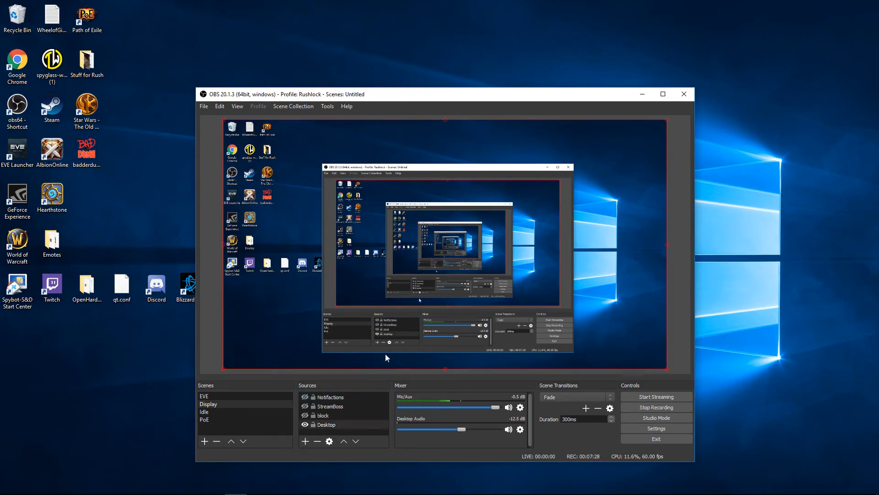
- Shrink the Desktop source in the preview and stretch its right and bottom edges back to fill the canvas
{"action": "left_click_drag", "start_coordinate": [665, 368], "coordinate": [545, 293]}
{"action": "left_click_drag", "start_coordinate": [393, 211], "coordinate": [666, 368]}
{"action": "left_click_drag", "start_coordinate": [665, 368], "coordinate": [647, 360]}
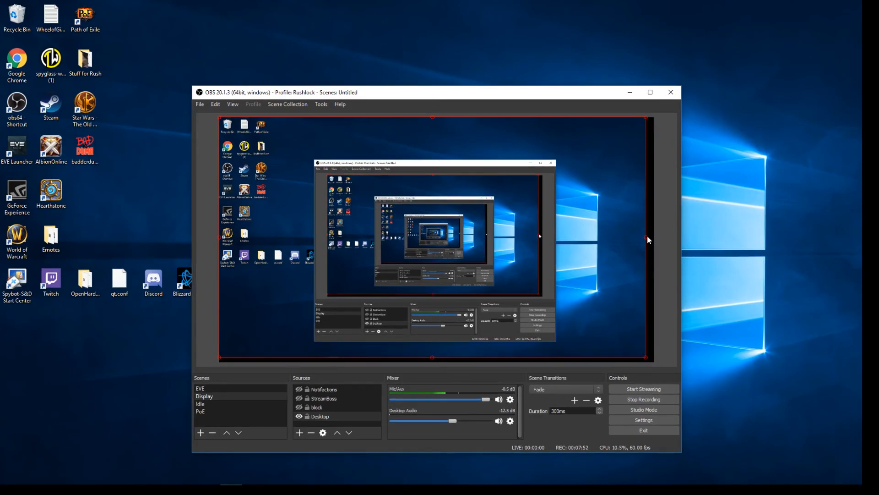
{"action": "left_click_drag", "start_coordinate": [644, 236], "coordinate": [663, 237]}
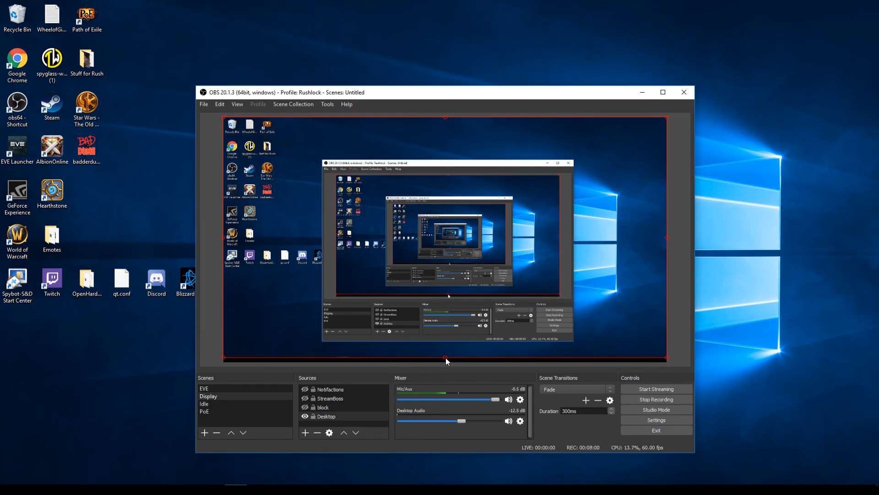
{"action": "left_click_drag", "start_coordinate": [445, 357], "coordinate": [445, 362]}
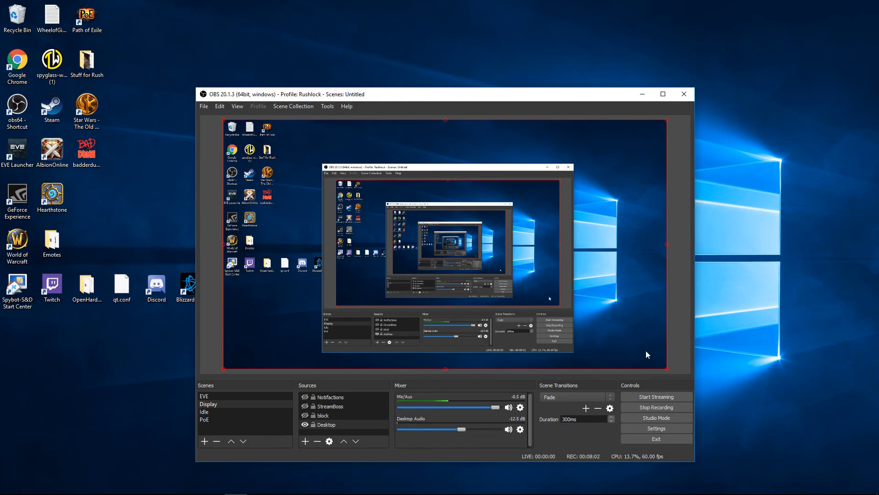
- Scale the Desktop source down slightly from its lower-right corner, refit it to the canvas and deselect it
{"action": "mouse_move", "coordinate": [666, 369]}
{"action": "left_mouse_down"}
{"action": "mouse_move", "coordinate": [623, 344]}
{"action": "mouse_move", "coordinate": [665, 359]}
{"action": "left_mouse_up"}
{"action": "left_click_drag", "start_coordinate": [664, 367], "coordinate": [647, 357]}
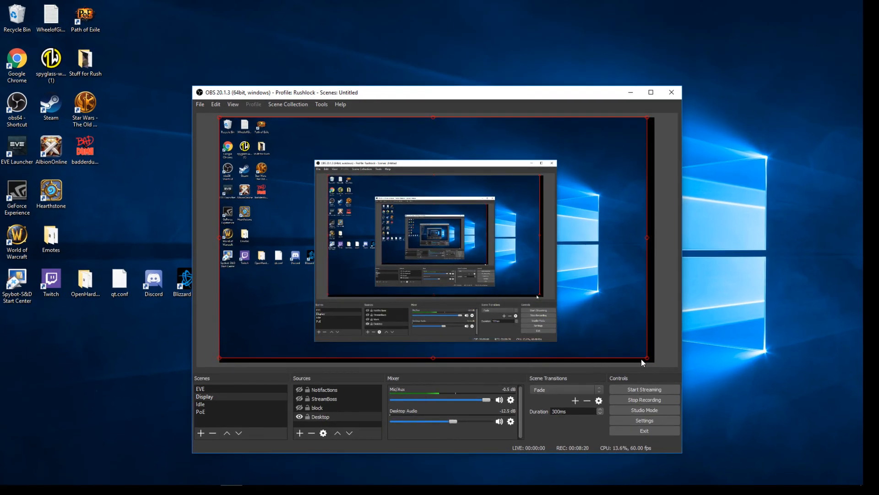
{"action": "left_click_drag", "start_coordinate": [646, 359], "coordinate": [654, 361]}
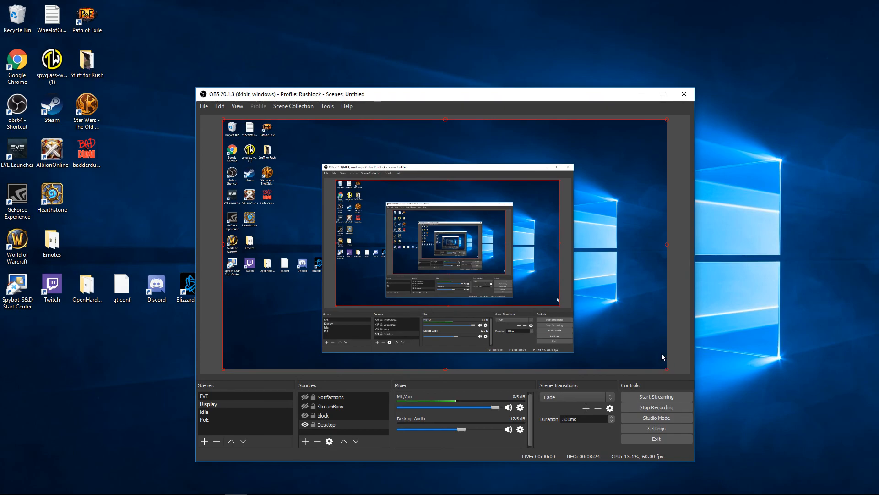
{"action": "left_click", "coordinate": [671, 334]}
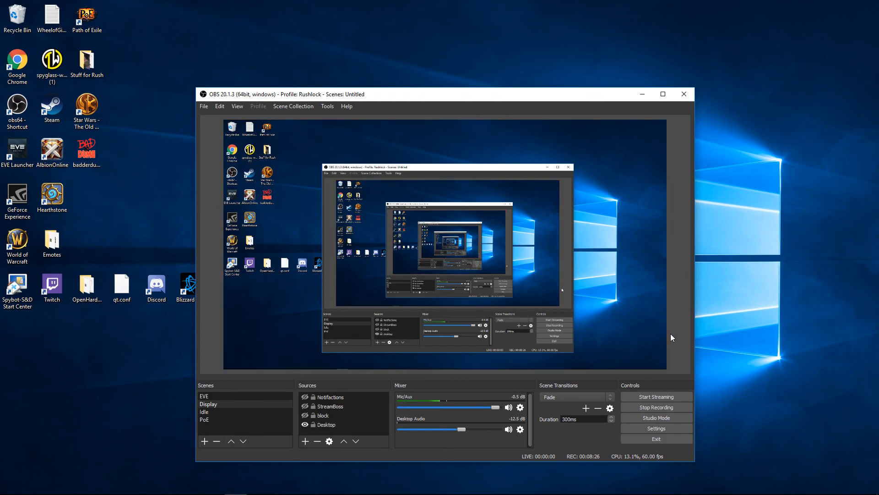